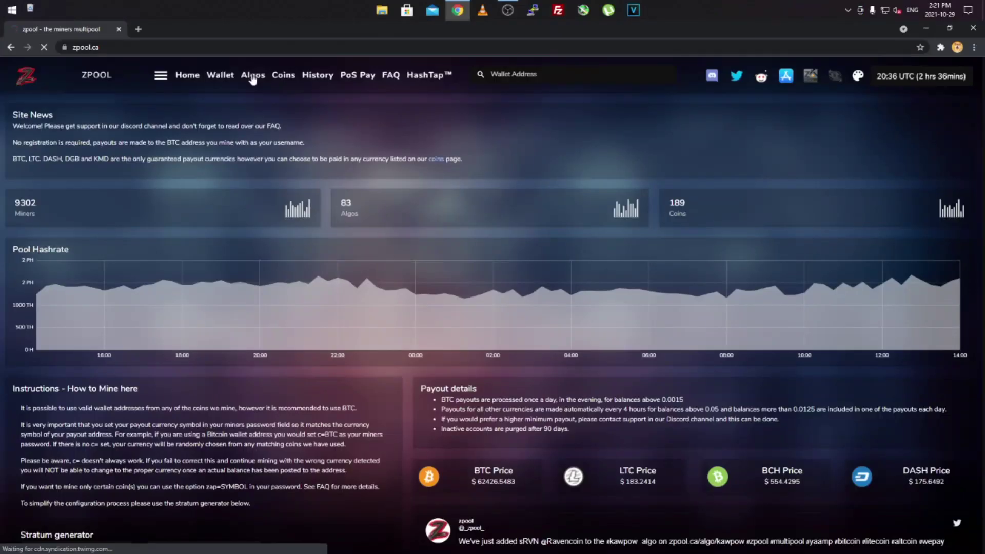
# Step: Open the kawpow page from Algos and scroll down to its blocks and miner versions
pyautogui.click(247, 120)
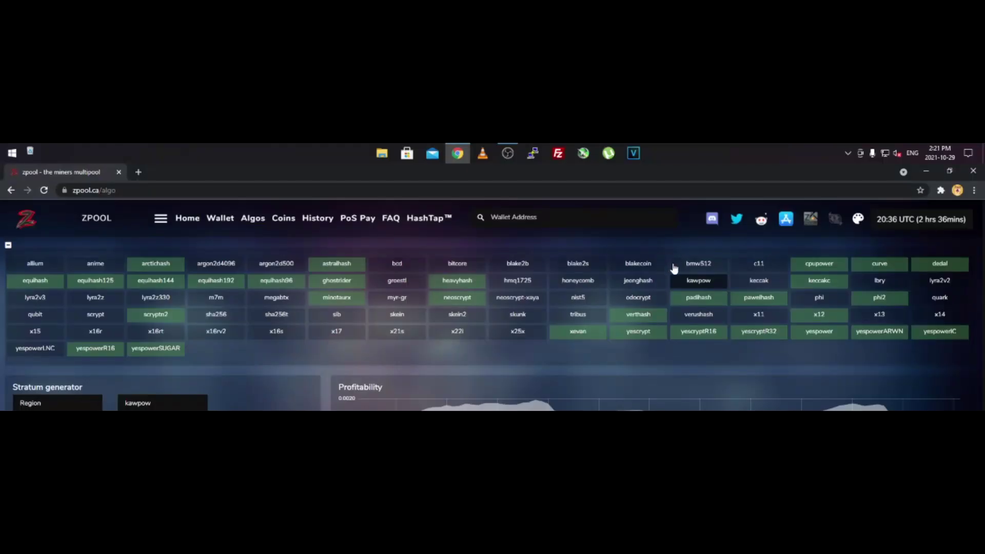
pyautogui.click(690, 283)
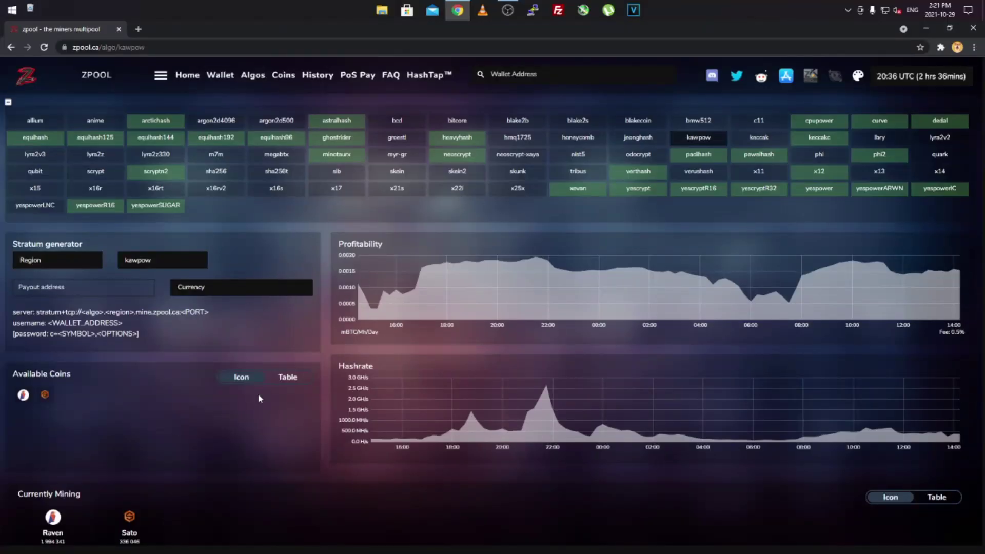
pyautogui.scroll(-4, 285, 389)
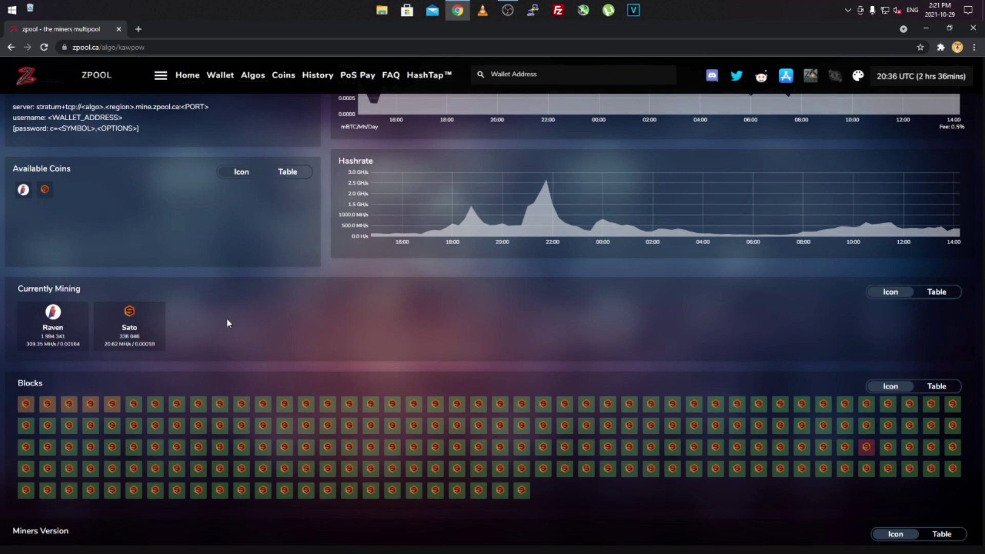
pyautogui.scroll(-1, 228, 322)
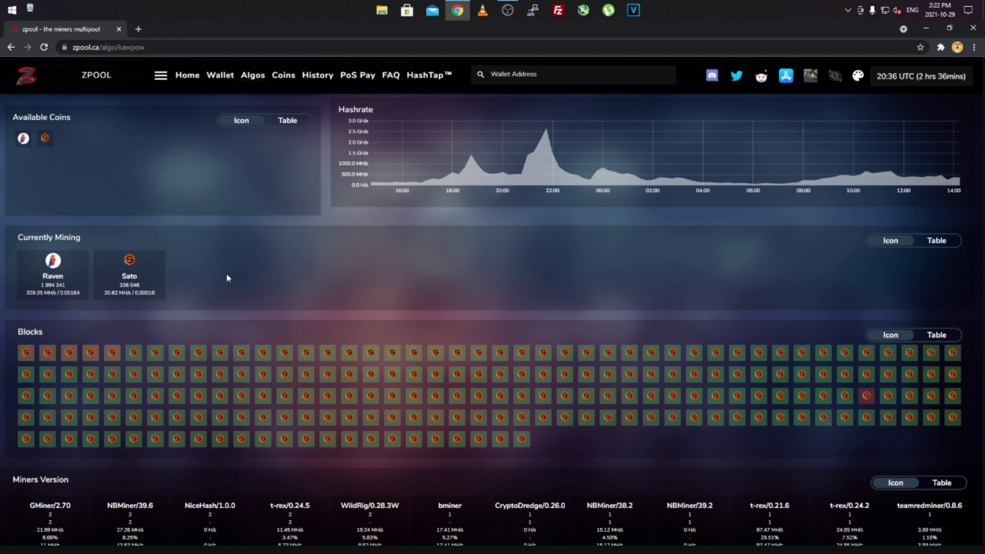
pyautogui.scroll(1, 309, 226)
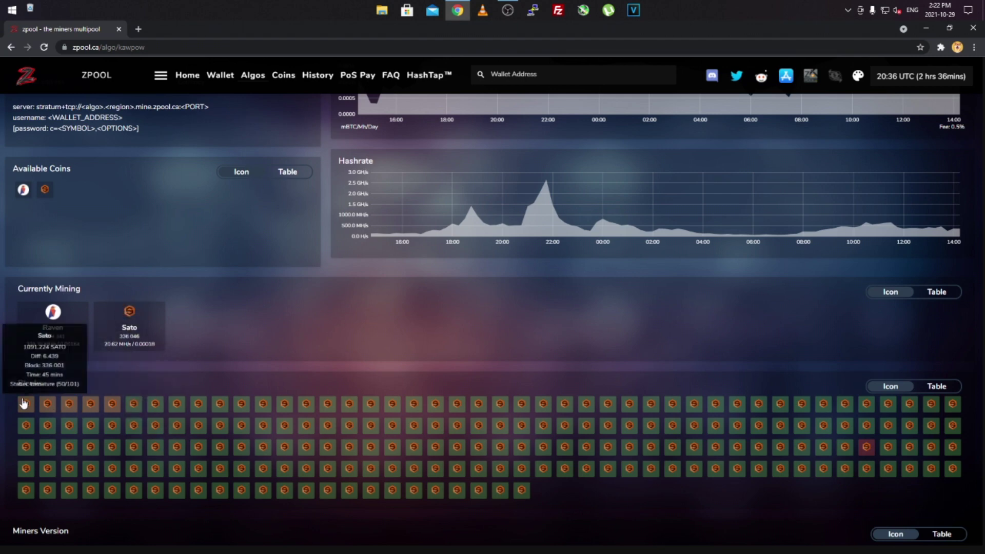
pyautogui.moveTo(65, 409)
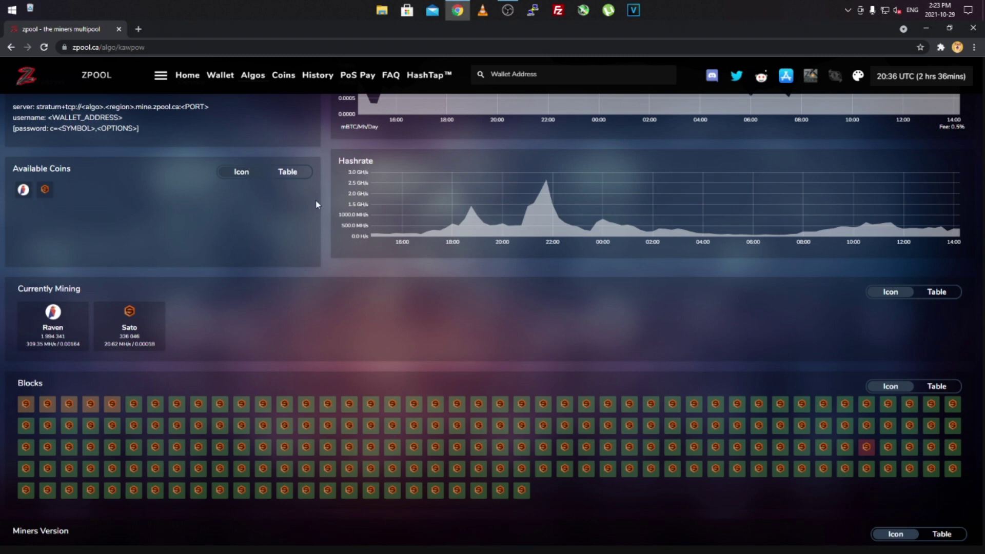
pyautogui.scroll(4, 316, 213)
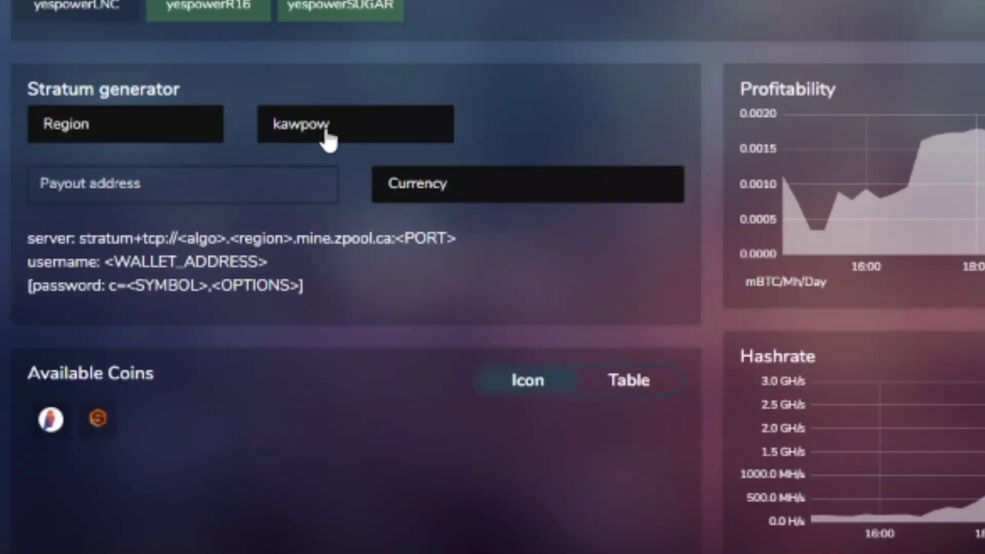
# Step: Set the stratum generator's region to North America and payout currency to RVN
pyautogui.click(209, 140)
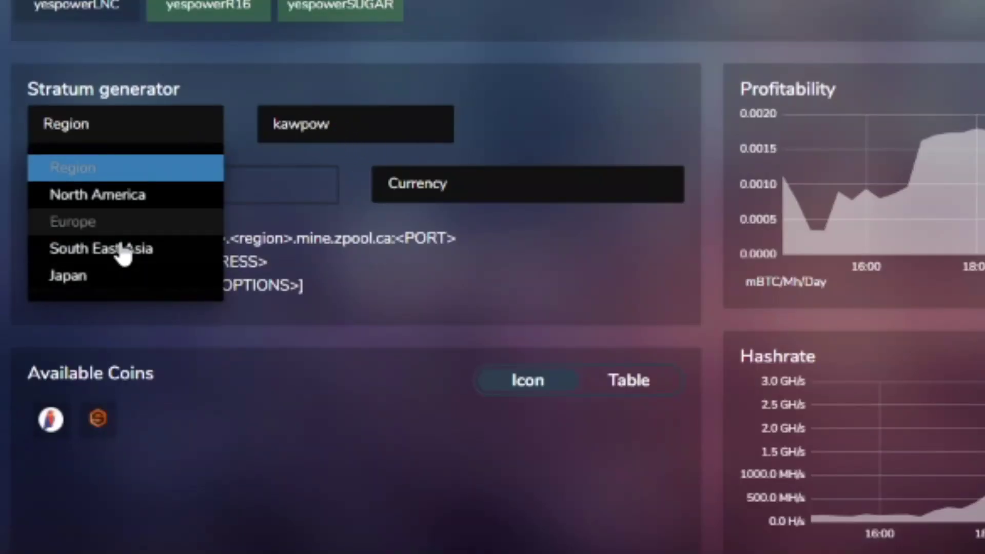
pyautogui.click(128, 197)
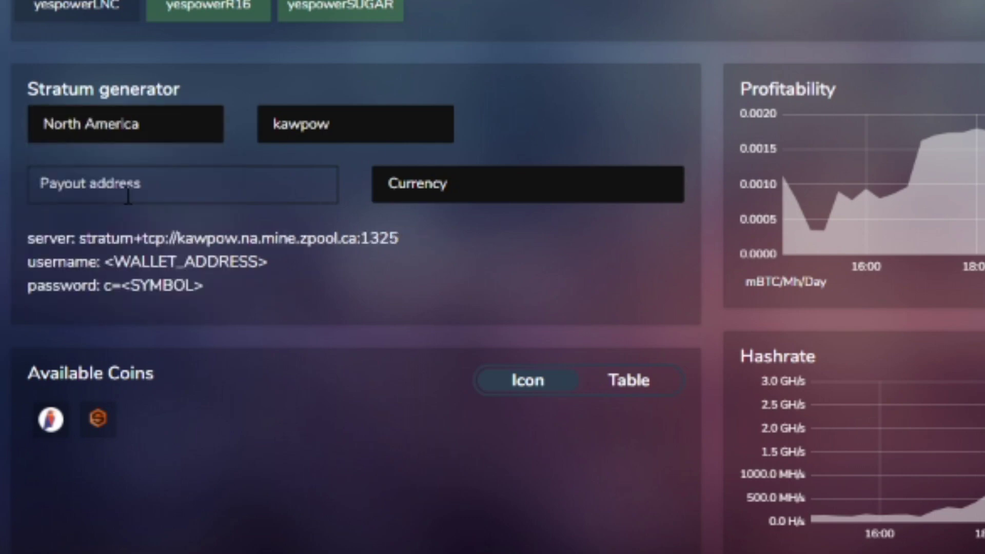
pyautogui.click(398, 192)
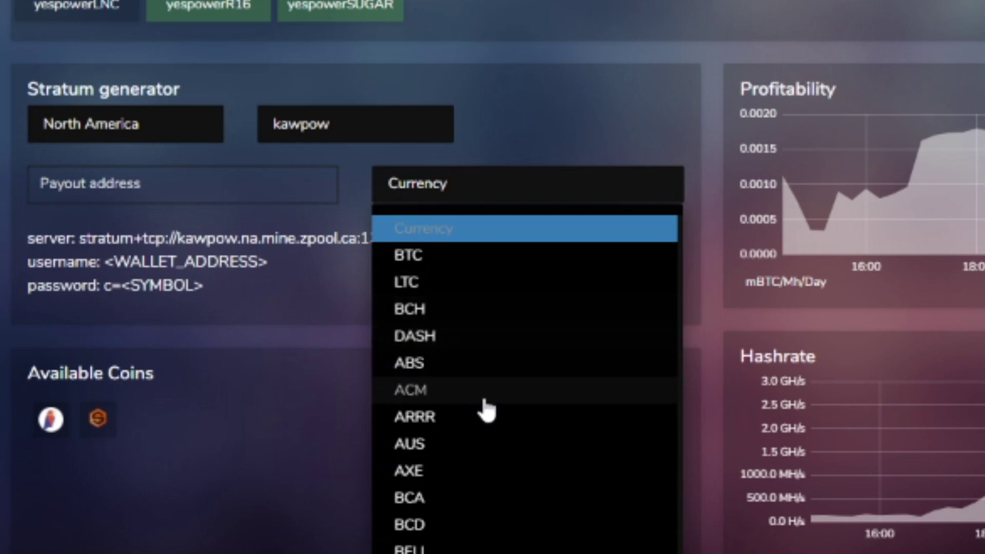
pyautogui.scroll(-15, 482, 410)
pyautogui.scroll(-10, 485, 415)
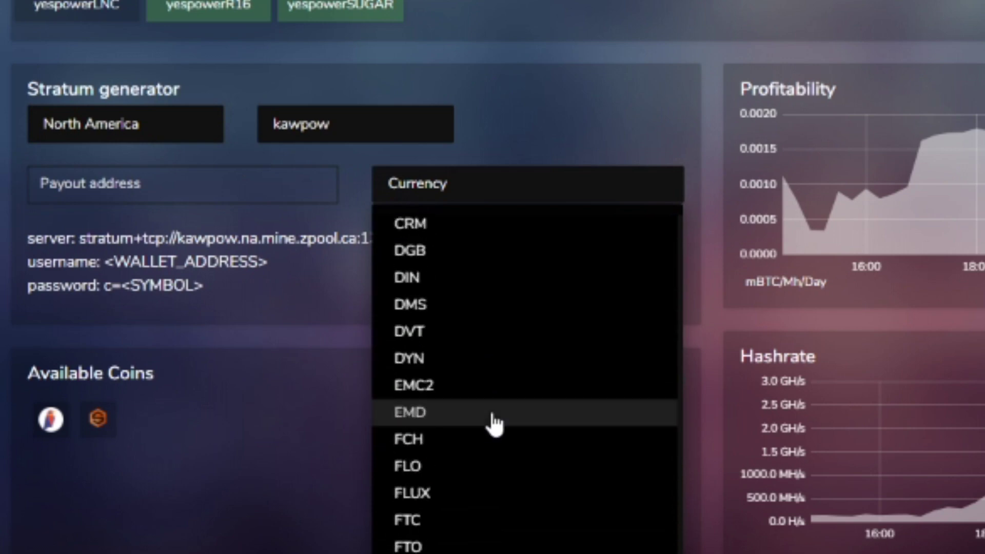
pyautogui.scroll(-5, 488, 423)
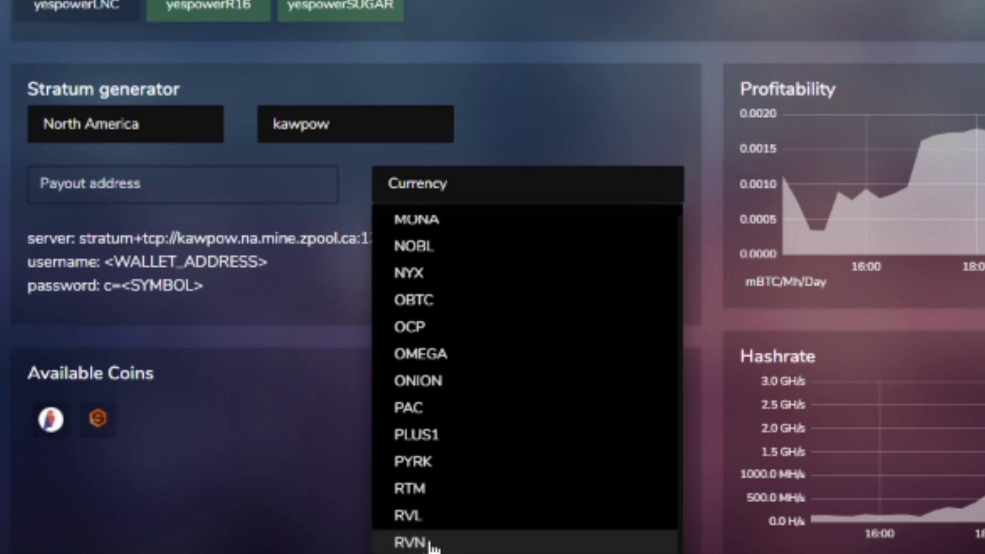
pyautogui.click(418, 543)
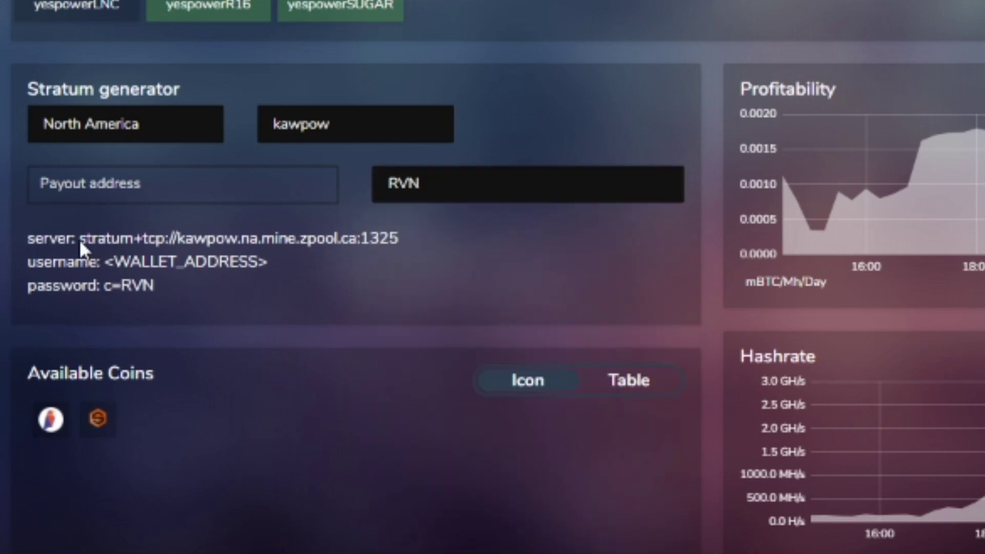
# Step: Highlight the generated kawpow server URL and the username's wallet address placeholder
pyautogui.moveTo(150, 243); pyautogui.dragTo(413, 239)
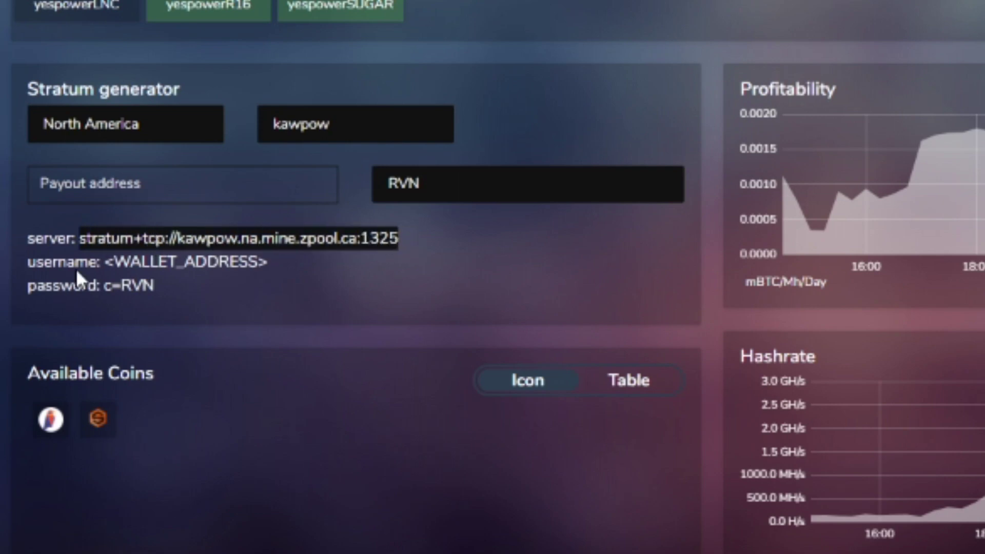
pyautogui.moveTo(104, 262); pyautogui.dragTo(262, 267)
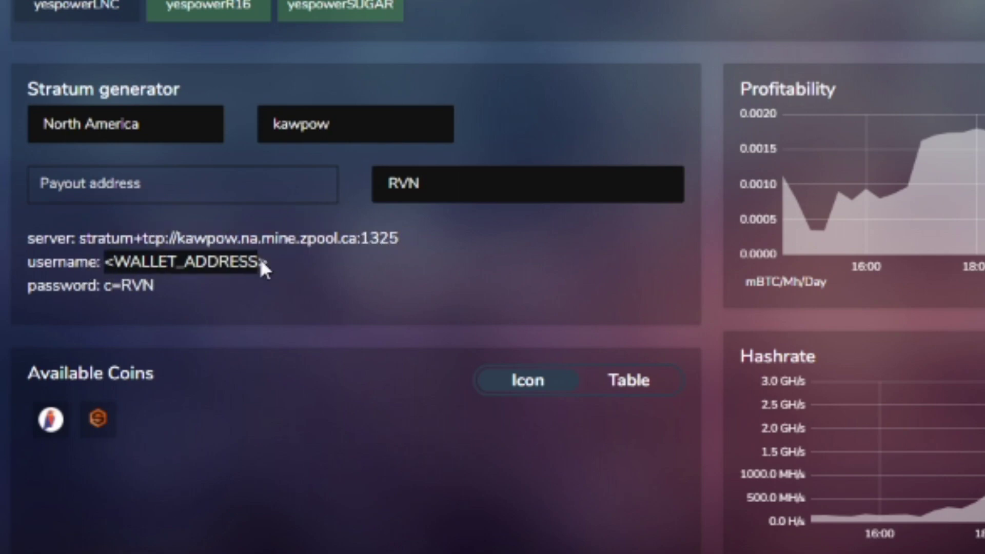
pyautogui.click(108, 287)
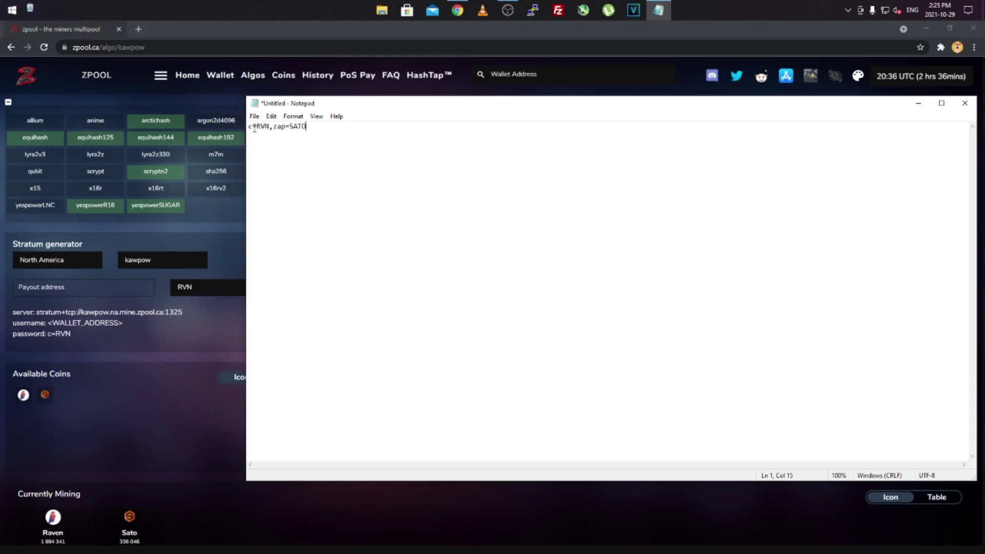
pyautogui.moveTo(249, 126); pyautogui.dragTo(271, 132)
pyautogui.click(116, 146)
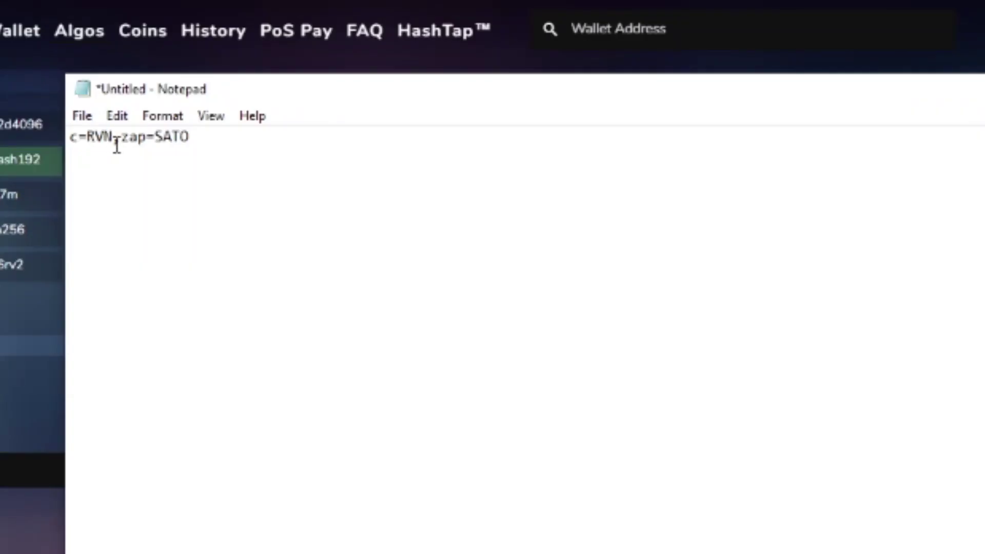
pyautogui.moveTo(113, 137); pyautogui.dragTo(152, 146)
pyautogui.press('End')
pyautogui.moveTo(122, 136); pyautogui.dragTo(196, 142)
pyautogui.click(196, 142)
pyautogui.moveTo(71, 136); pyautogui.dragTo(114, 136)
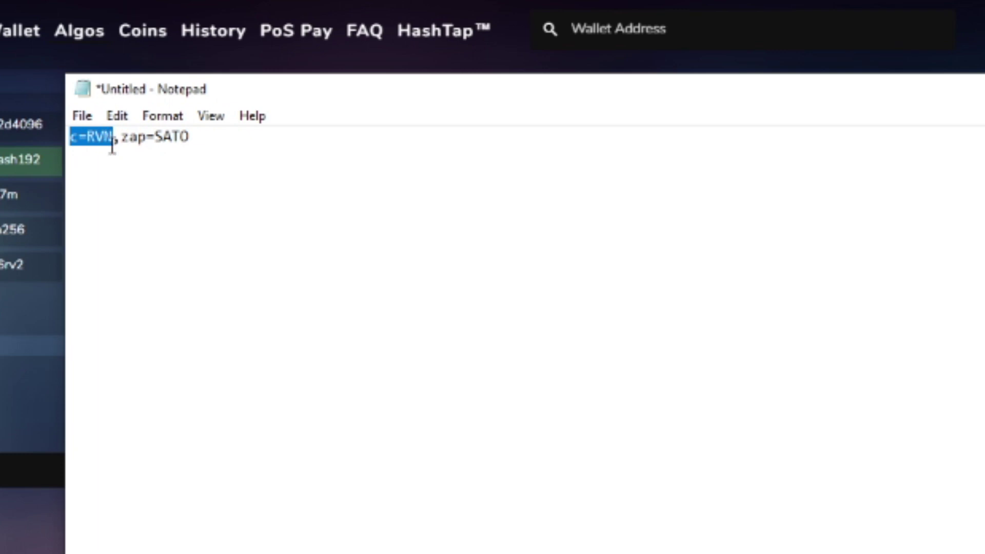
pyautogui.click(111, 146)
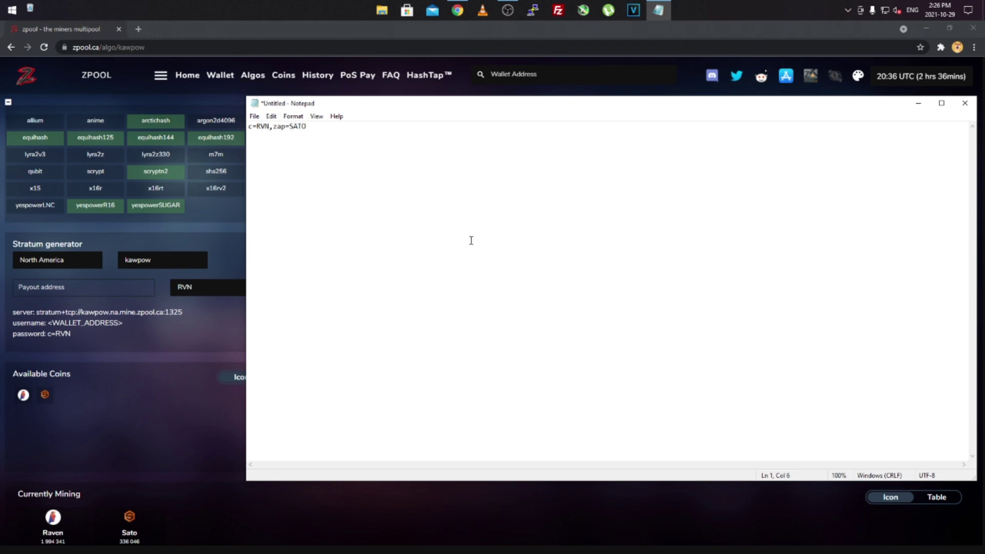
pyautogui.moveTo(308, 127); pyautogui.dragTo(248, 127)
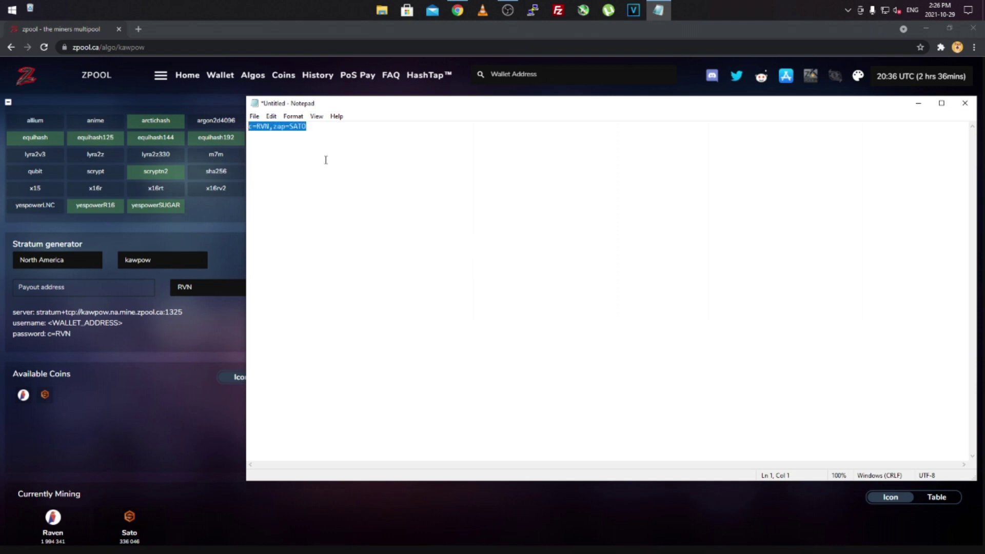
pyautogui.click(322, 133)
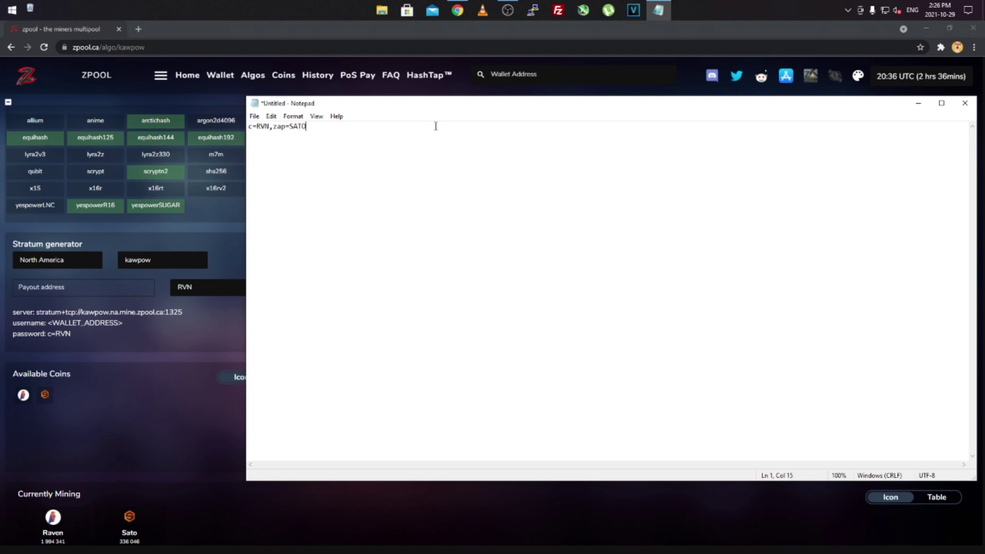
pyautogui.click(917, 103)
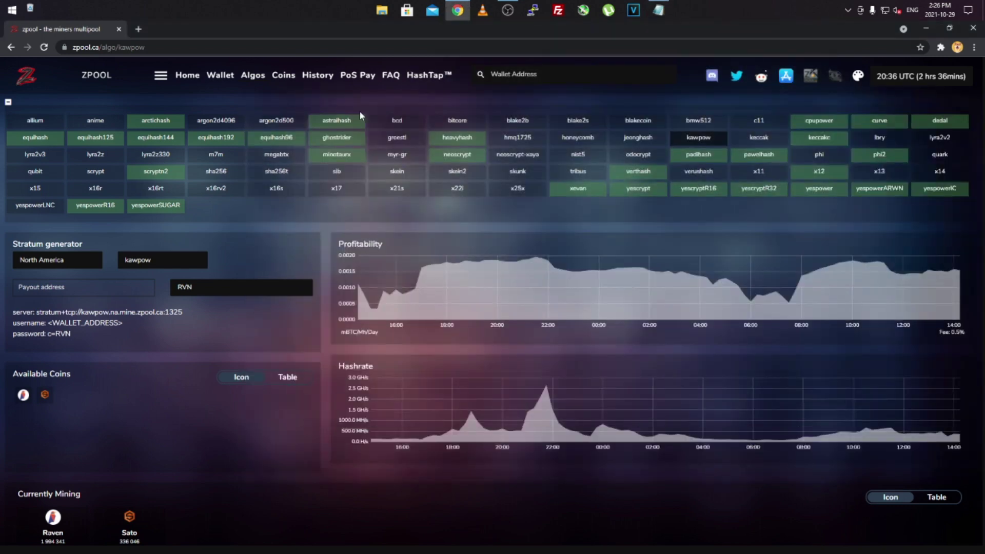
# Step: On the home page, set the generator to North America region and the allium algorithm
pyautogui.click(181, 81)
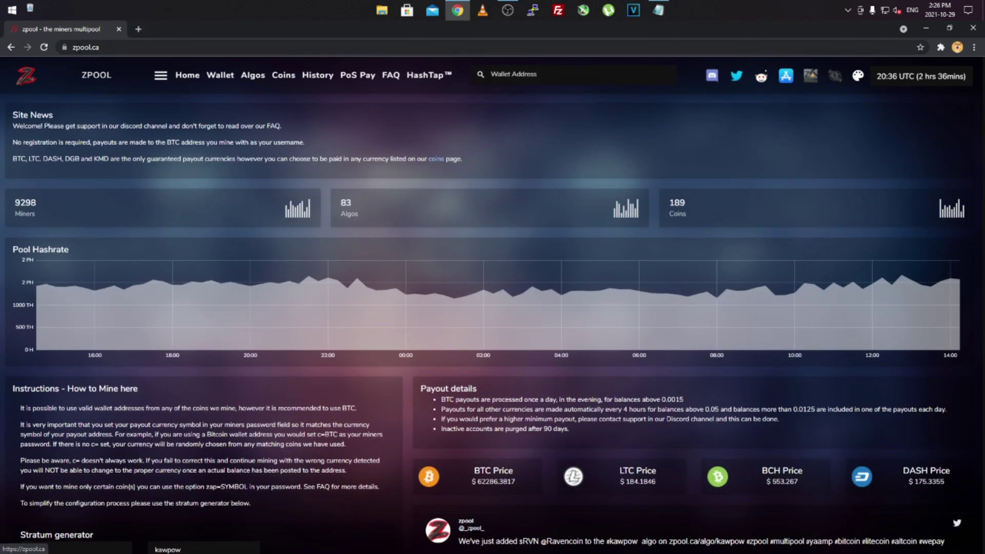
pyautogui.scroll(-7, 216, 263)
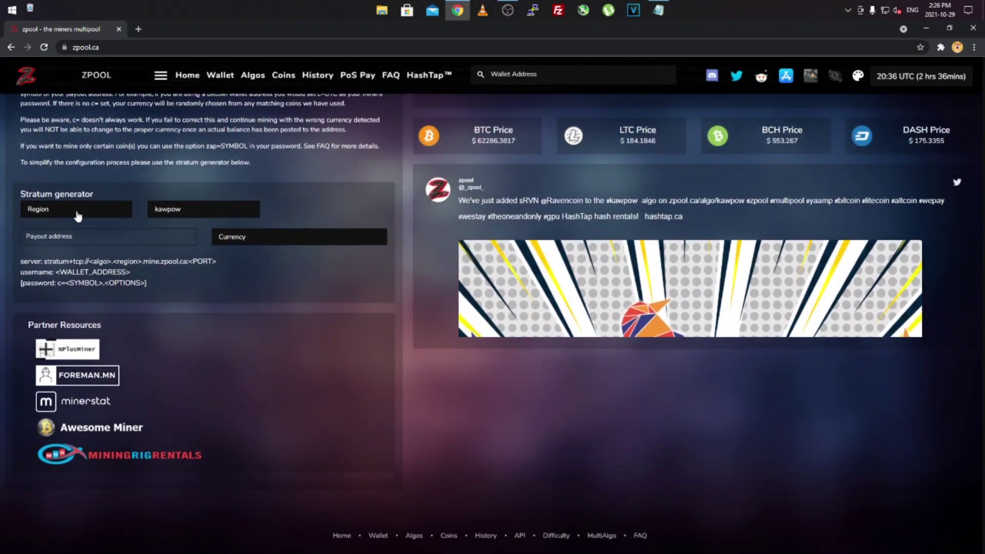
pyautogui.click(78, 216)
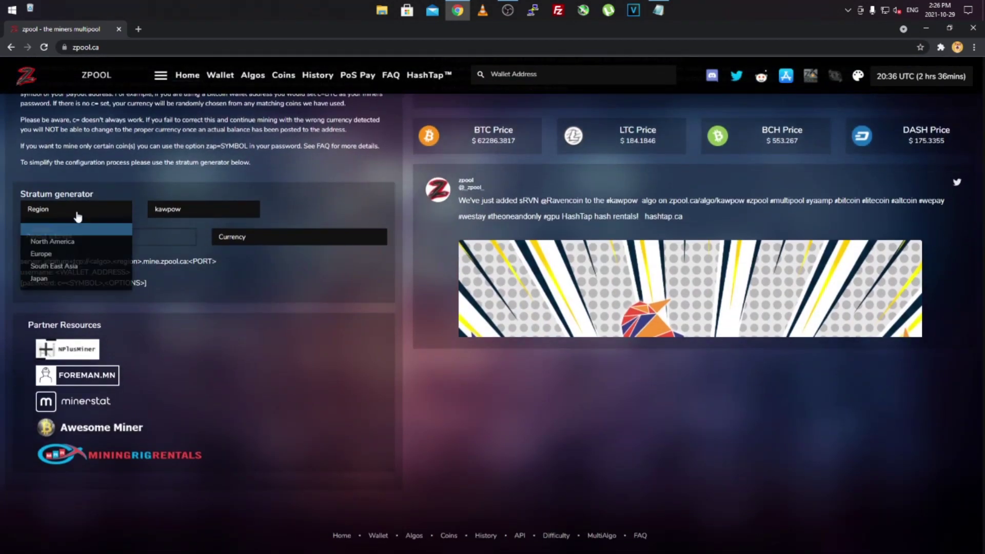
pyautogui.click(76, 241)
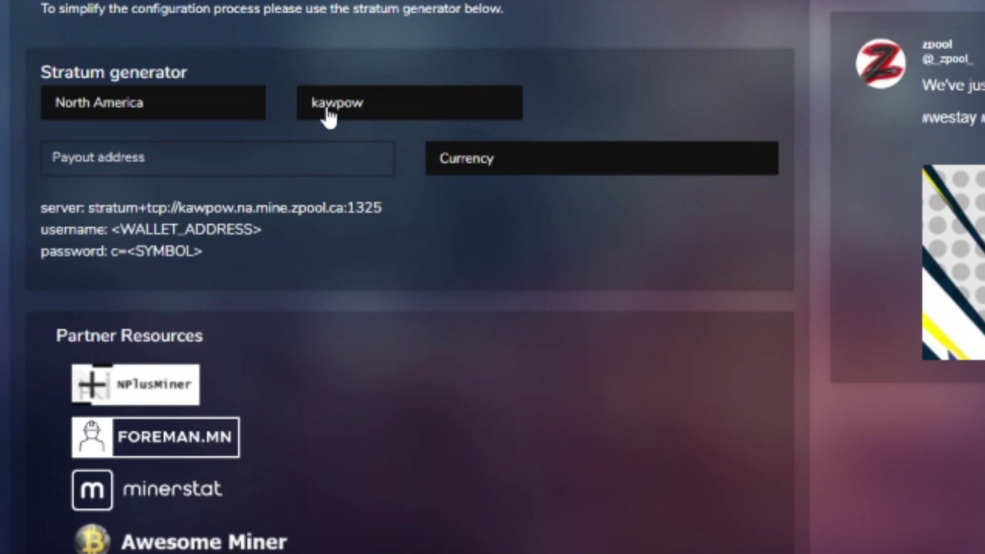
pyautogui.click(328, 117)
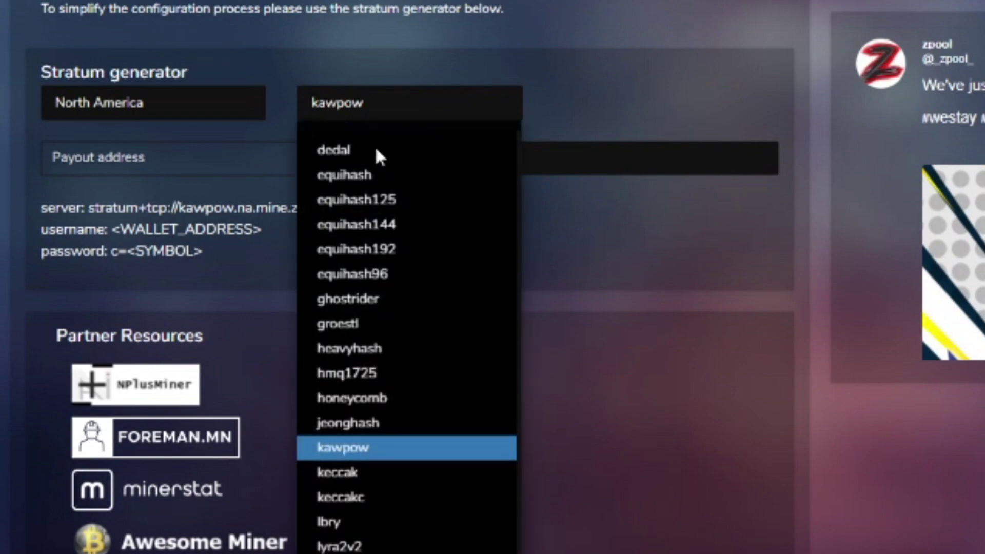
pyautogui.scroll(10, 396, 468)
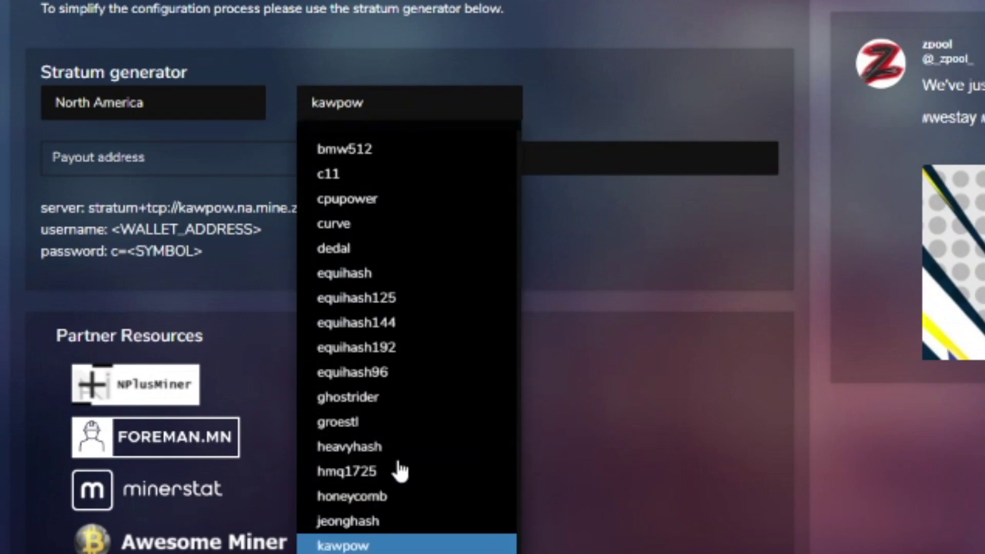
pyautogui.scroll(-6, 398, 345)
pyautogui.scroll(-2, 433, 336)
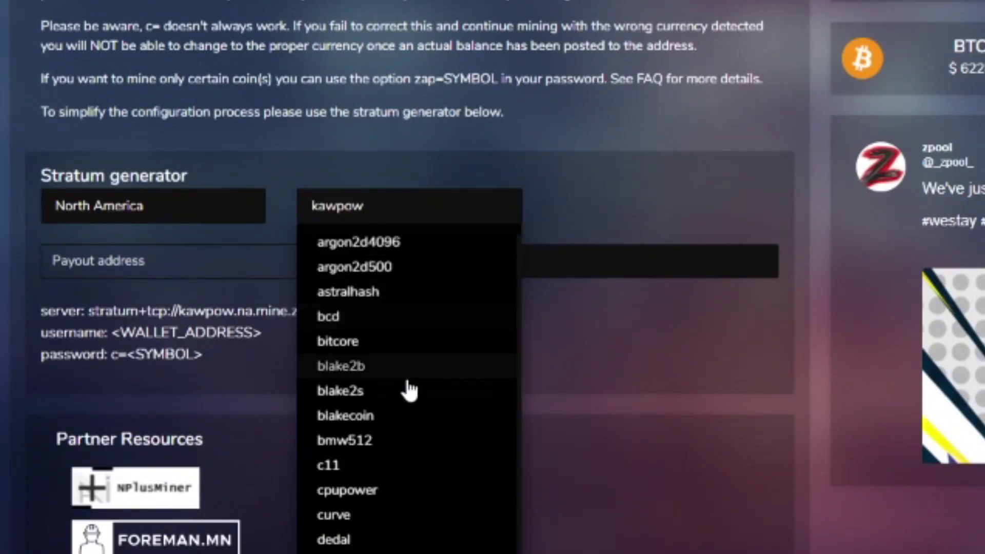
pyautogui.scroll(3, 407, 389)
pyautogui.click(344, 270)
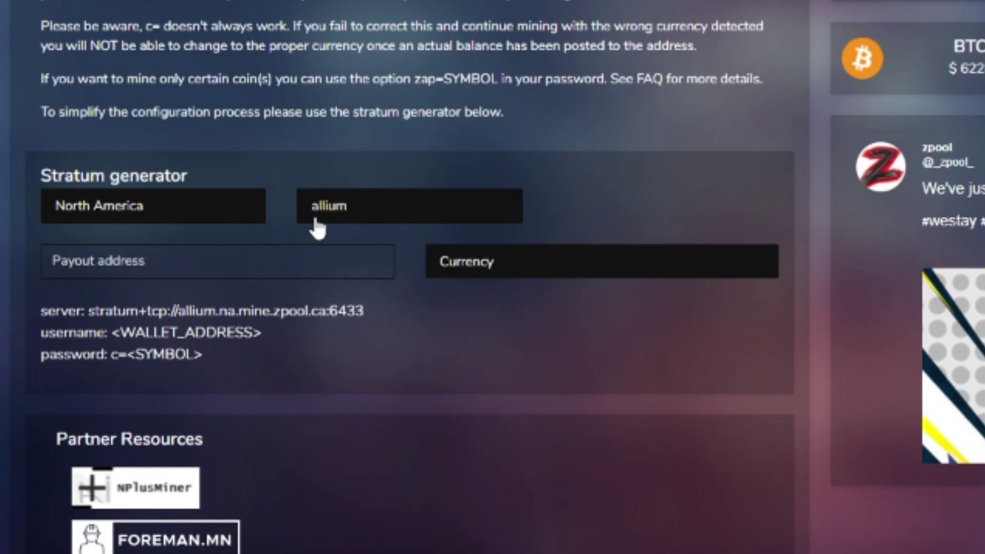
# Step: Paste the Ravencoin wallet address into the Payout address field
pyautogui.click(323, 259)
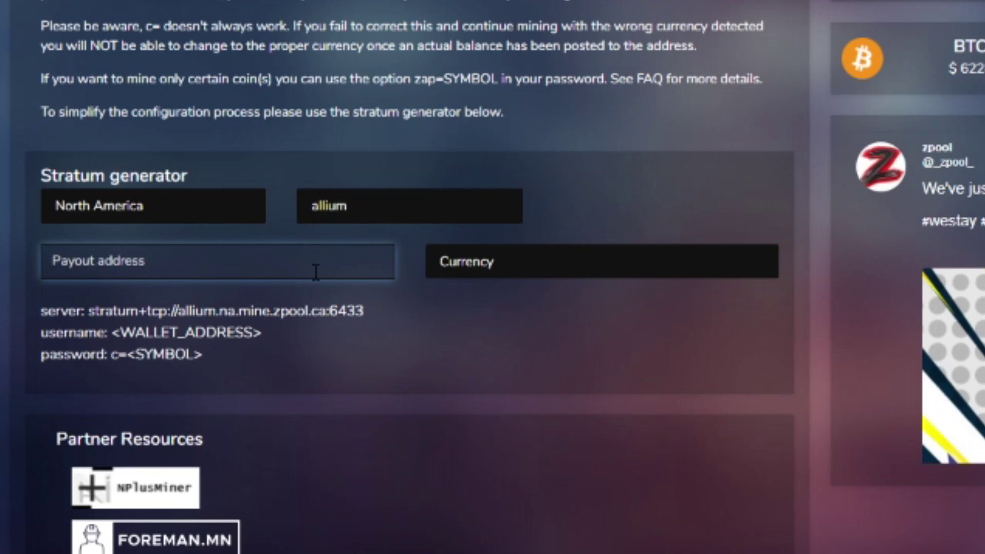
pyautogui.write('c=RVN')
pyautogui.press('BackSpace')
pyautogui.press('BackSpace')
pyautogui.press('BackSpace')
pyautogui.press('BackSpace')
pyautogui.press('BackSpace')
pyautogui.rightClick(125, 265)
pyautogui.click(165, 484)
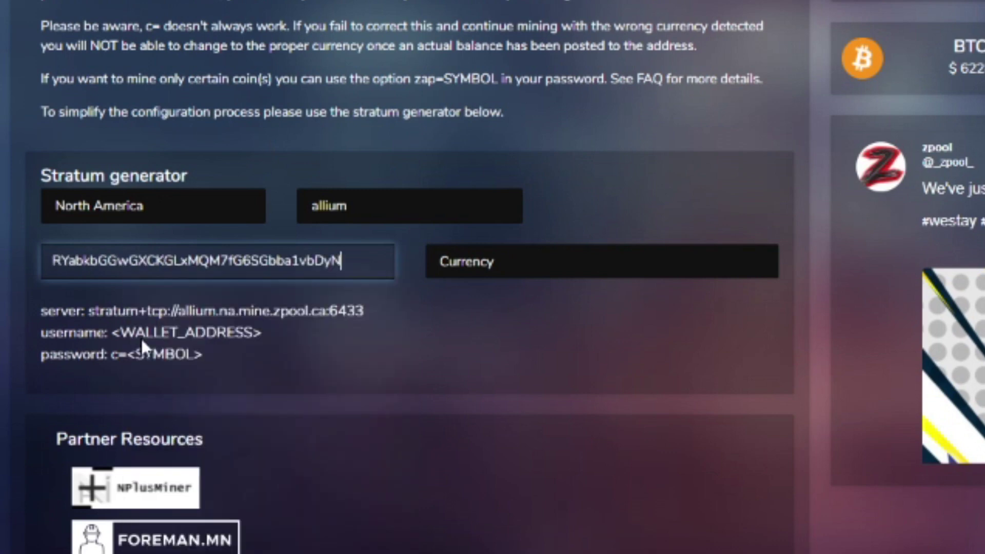
pyautogui.click(370, 343)
pyautogui.click(482, 264)
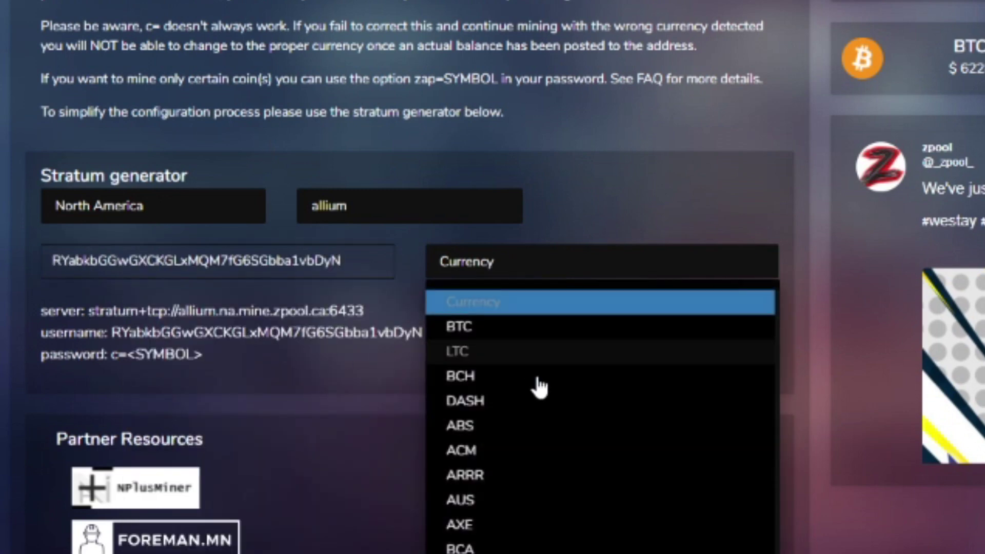
pyautogui.scroll(-8, 551, 432)
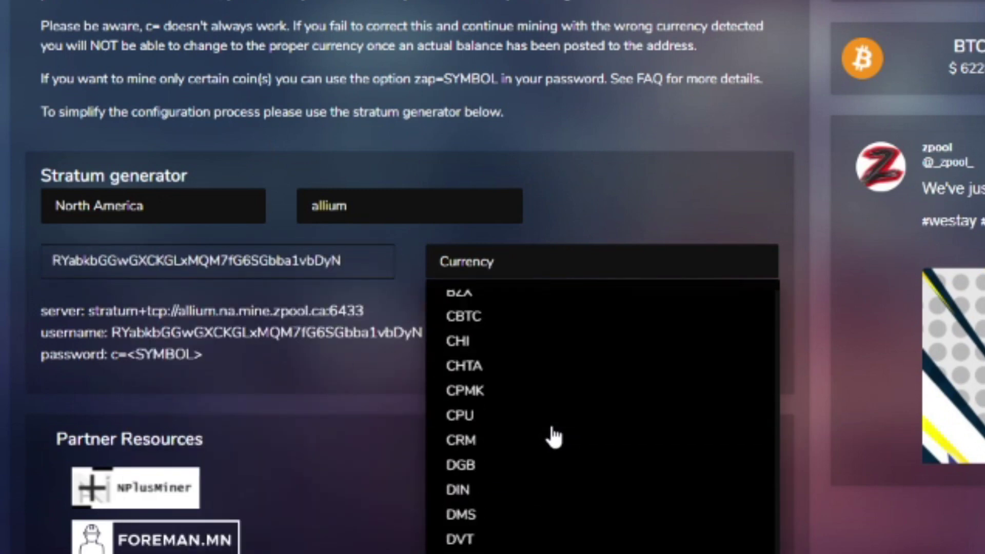
pyautogui.scroll(-15, 552, 436)
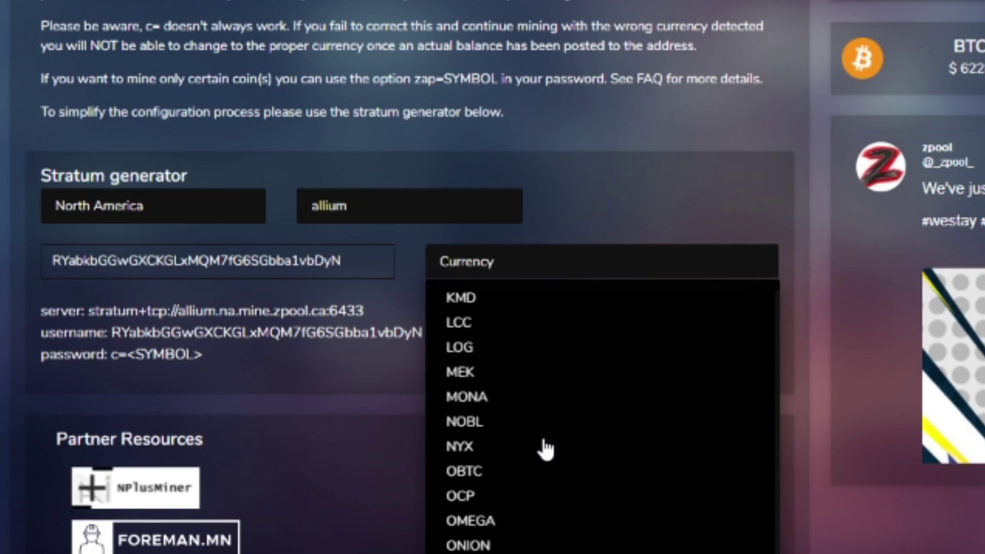
pyautogui.scroll(-5, 545, 449)
pyautogui.click(508, 488)
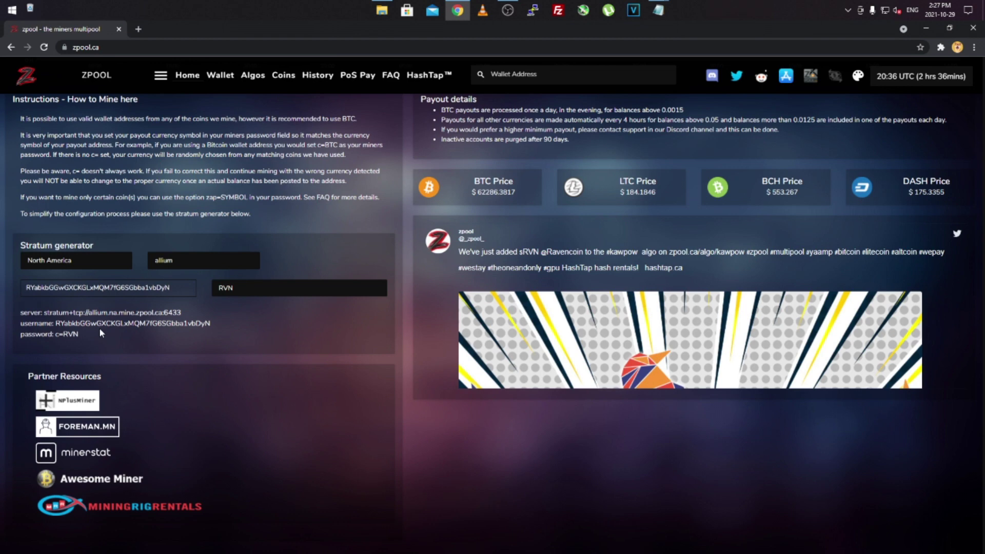
# Step: Select the wallet address text and confirm RVN remains the payout currency
pyautogui.moveTo(28, 288); pyautogui.dragTo(183, 295)
pyautogui.hotkey('ctrl', 'c')
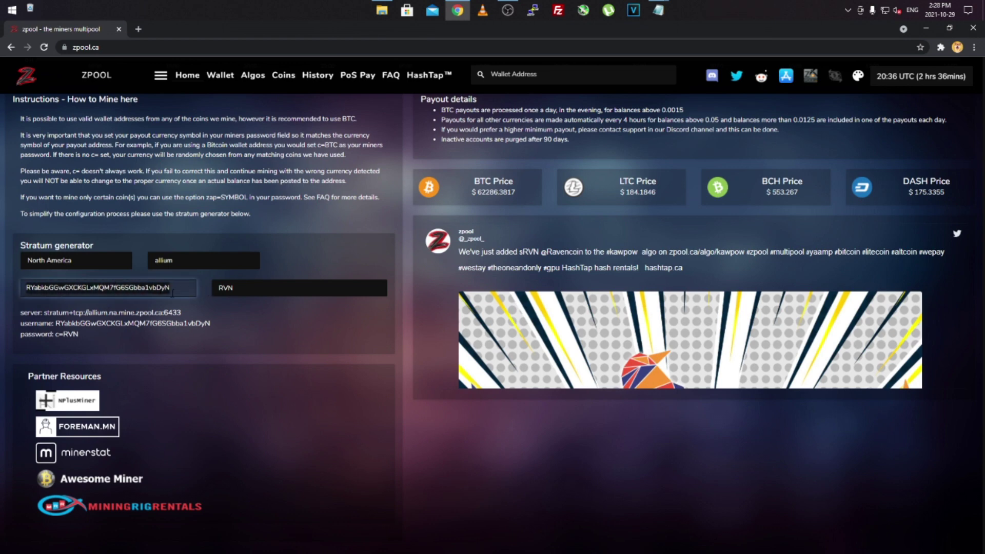
pyautogui.click(229, 296)
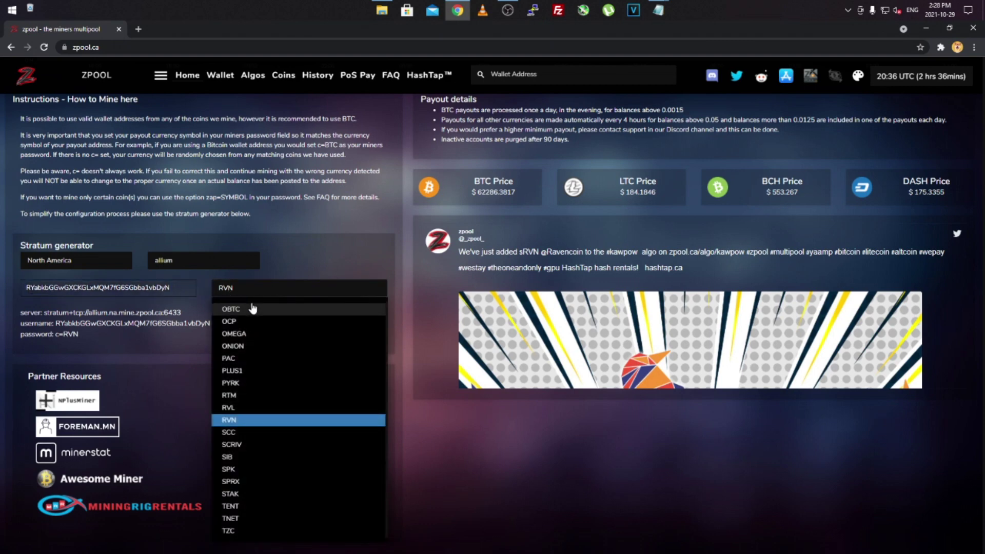
pyautogui.click(194, 341)
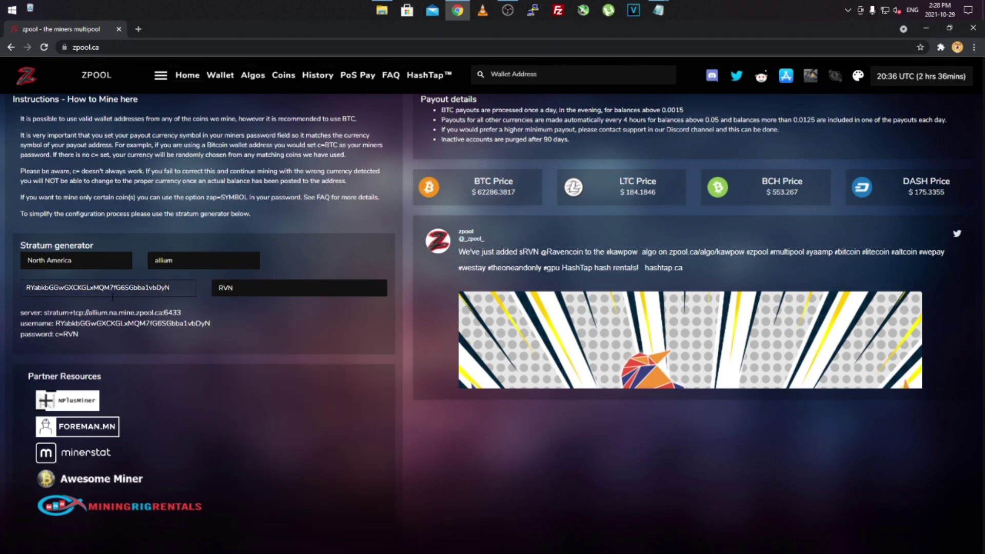
# Step: Switch the generator's algorithm to kawpow and go to the Algos overview page
pyautogui.click(172, 263)
pyautogui.scroll(-2, 215, 374)
pyautogui.scroll(-3, 220, 374)
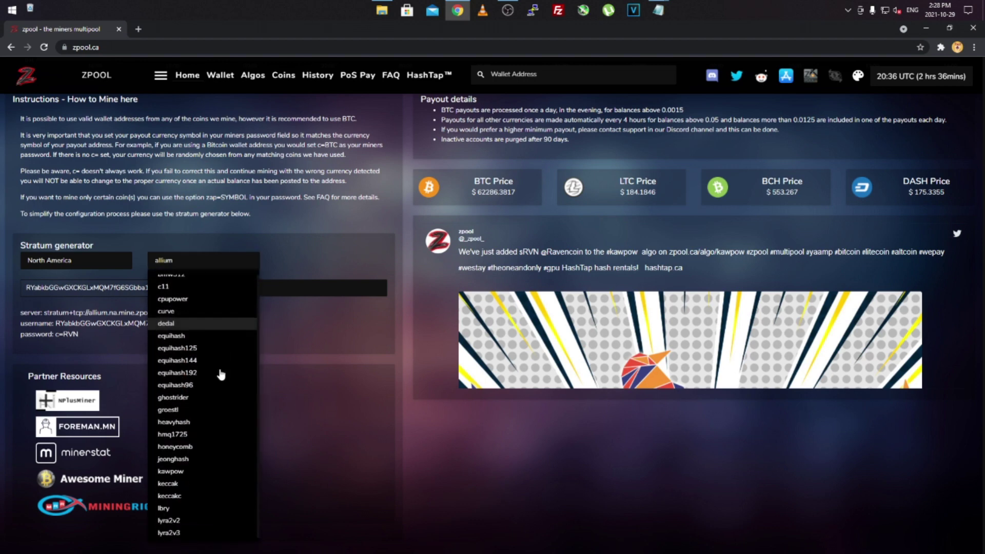
pyautogui.click(194, 423)
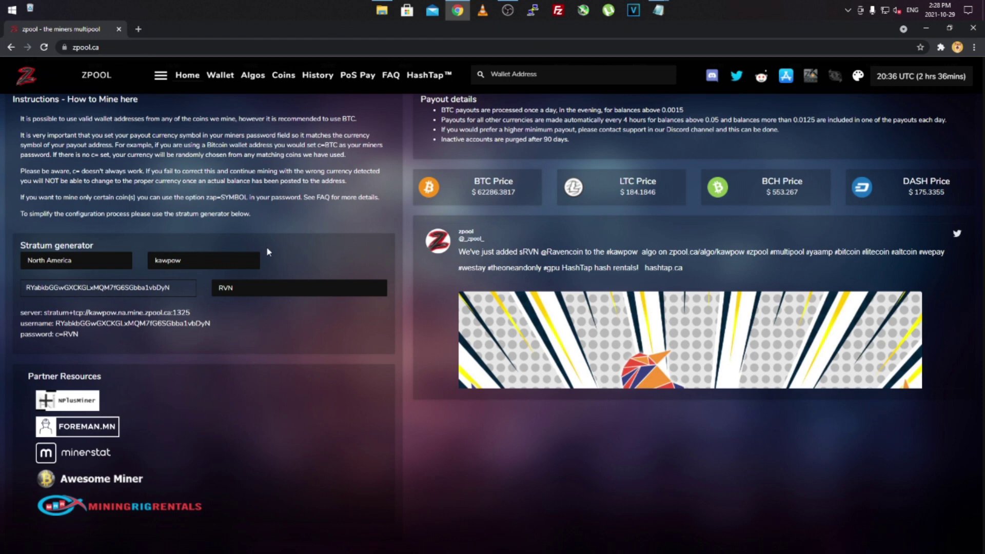
pyautogui.click(251, 76)
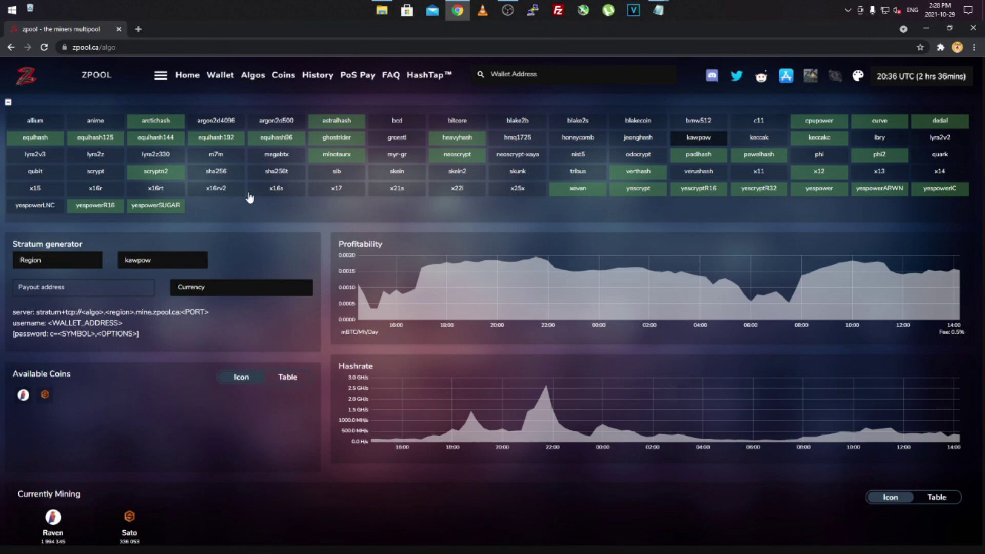
# Step: Browse the x16r, allium, yescrypt and verthash pages, then bring up paste in wallet search
pyautogui.click(96, 190)
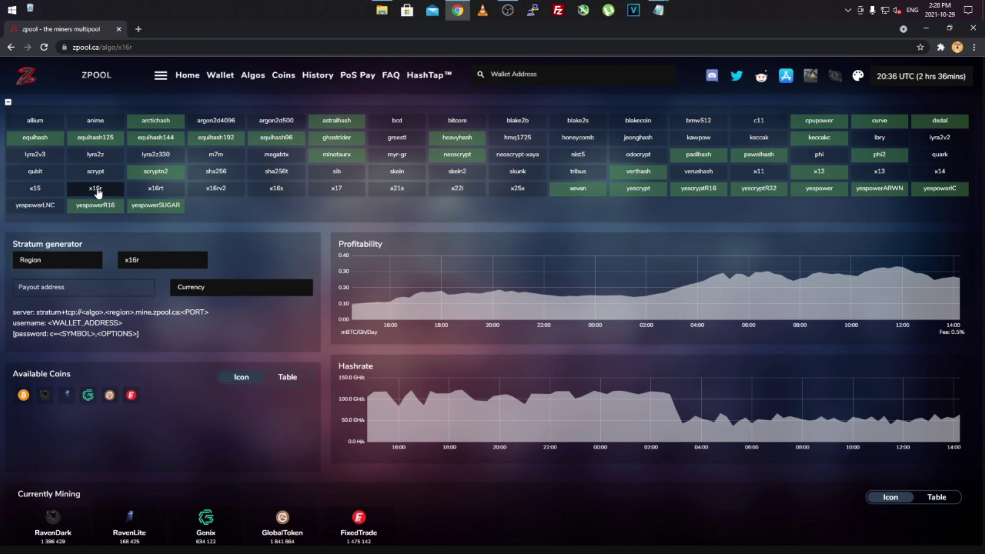
pyautogui.click(30, 124)
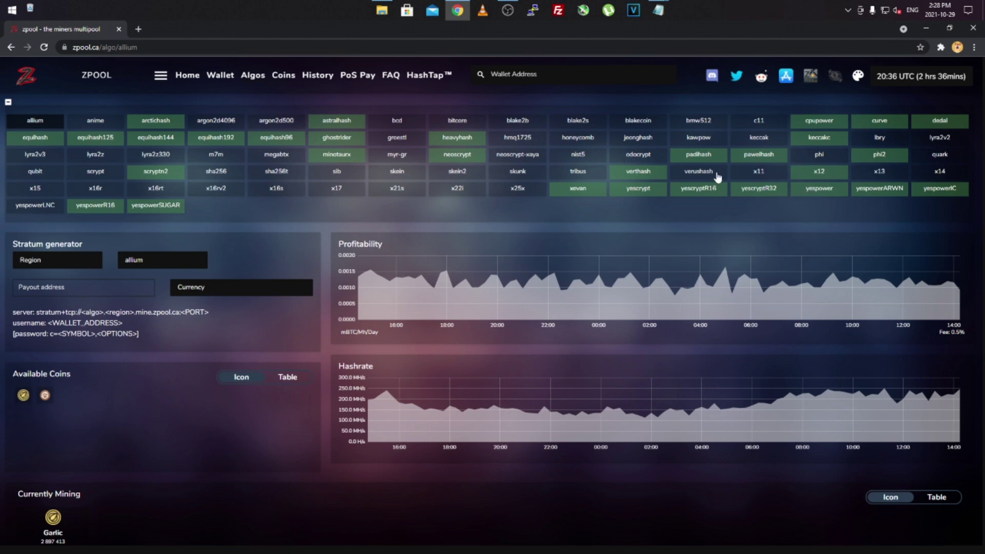
pyautogui.click(643, 193)
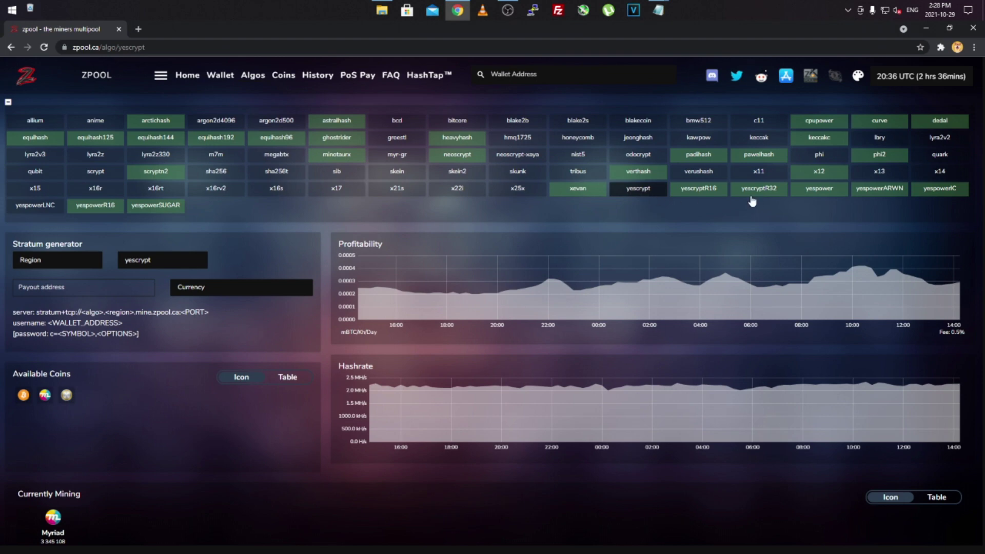
pyautogui.click(649, 175)
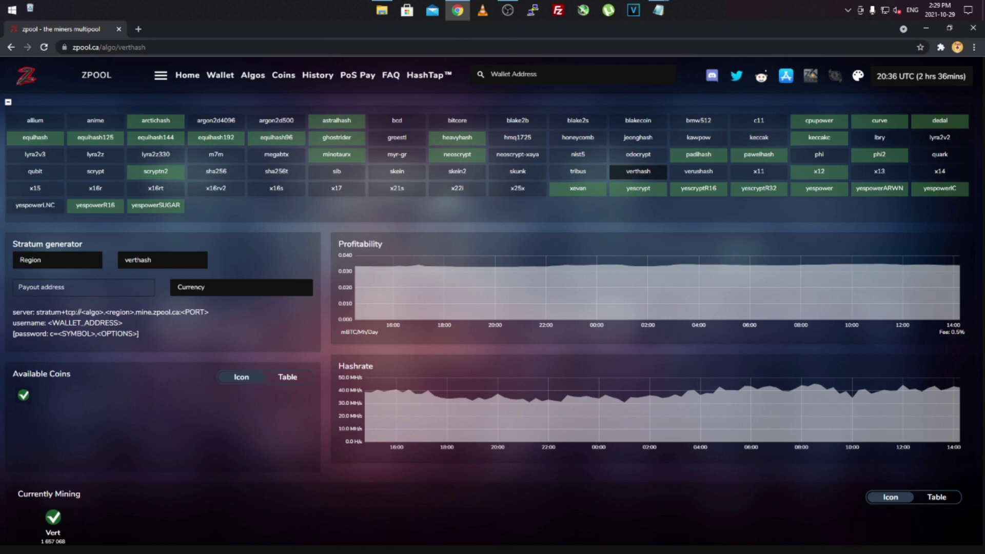
pyautogui.rightClick(511, 74)
# Step: Paste and look up the Ravencoin wallet, showing 0.06439666 RVN pending and its kawpow miner
pyautogui.click(526, 152)
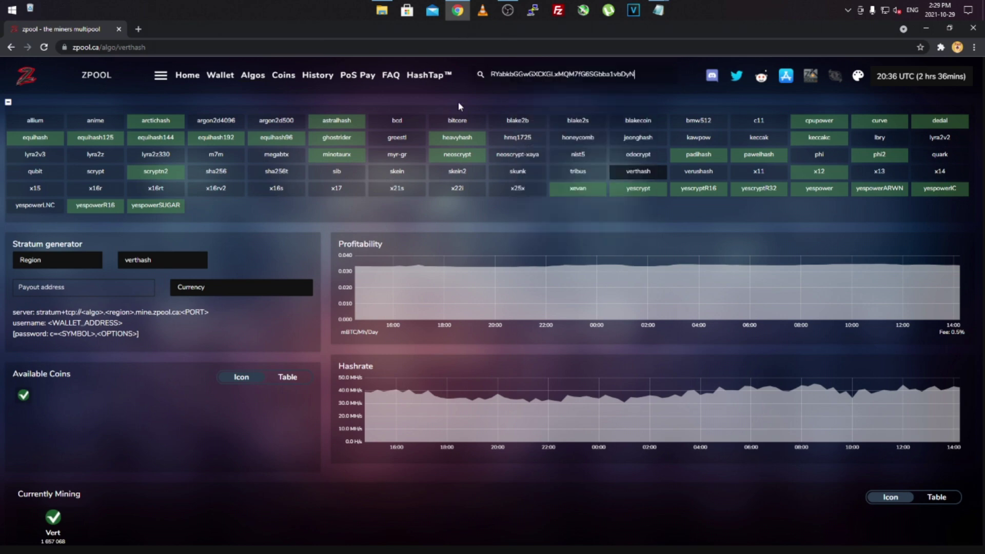
pyautogui.press('Return')
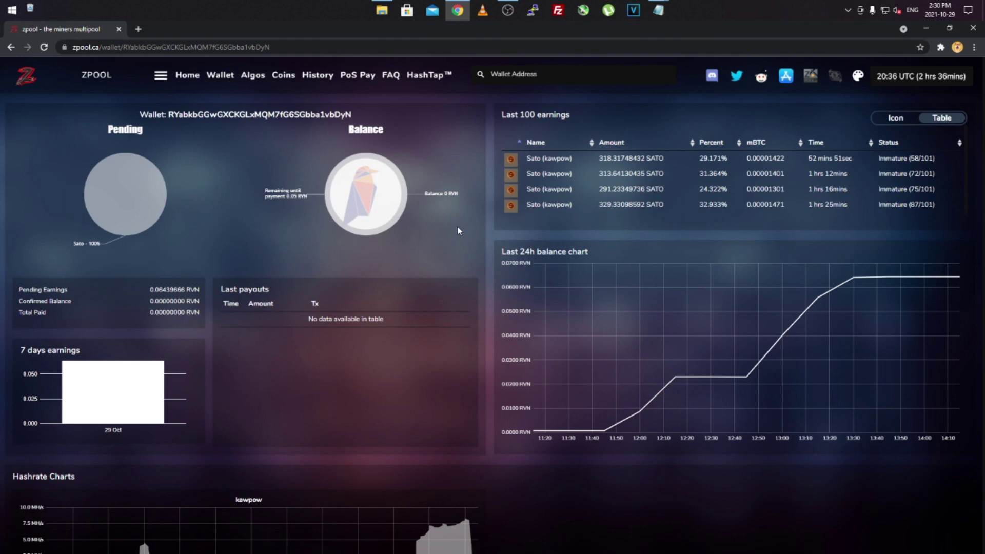
pyautogui.scroll(-6, 474, 247)
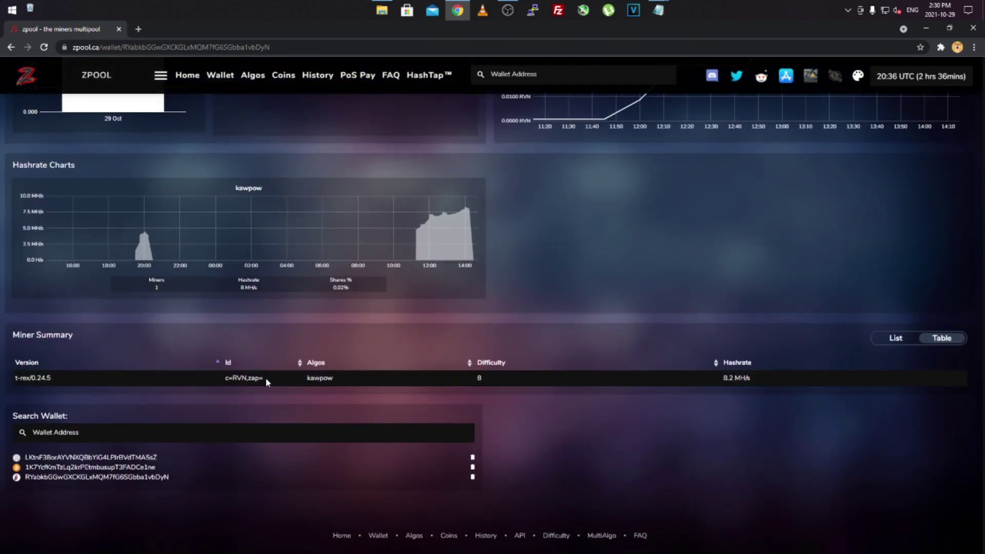
pyautogui.scroll(1, 576, 325)
pyautogui.scroll(6, 577, 324)
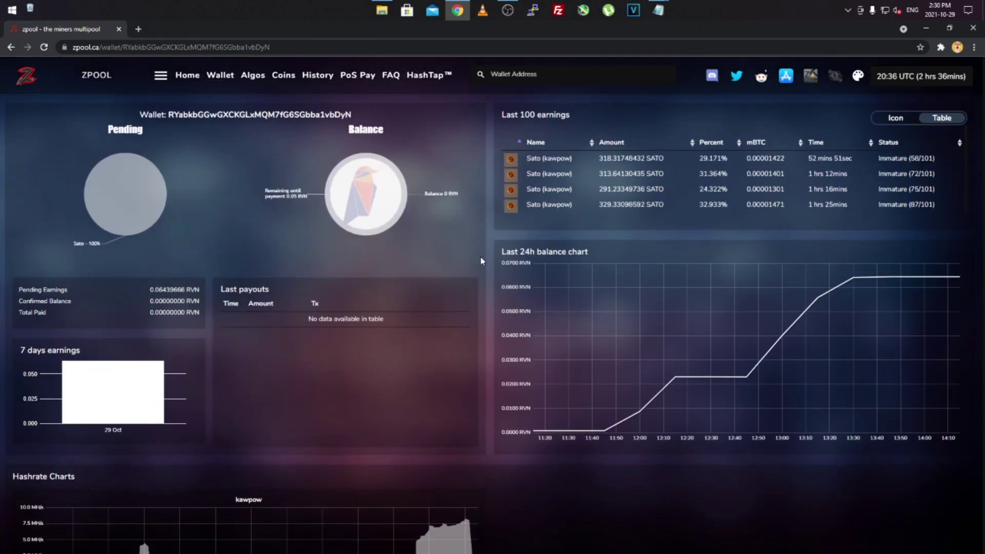